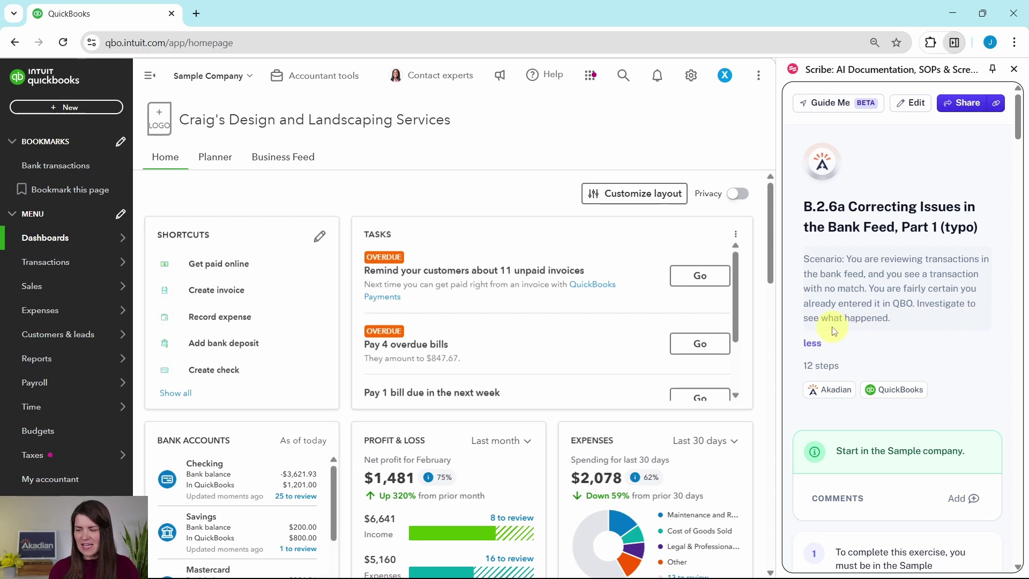
Open the bank transactions page and dismiss the bank connection welcome message.
scroll(879, 309, down, 5)
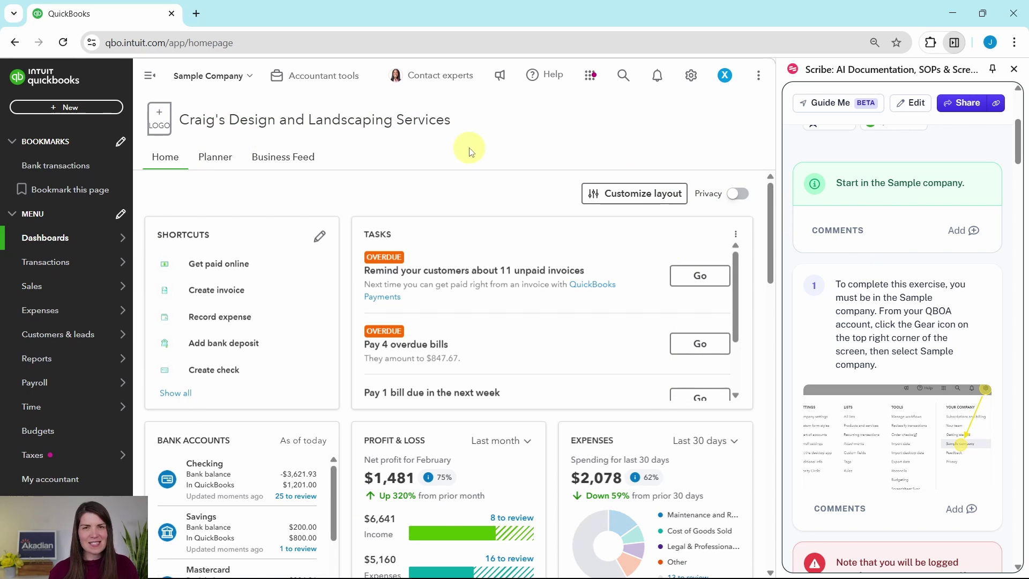
scroll(861, 276, down, 5)
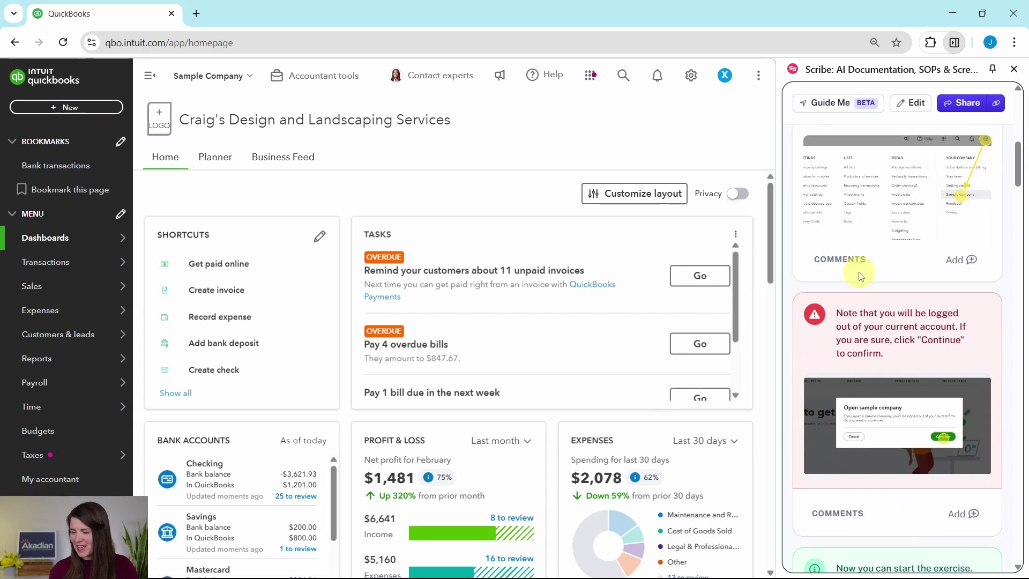
scroll(863, 284, down, 8)
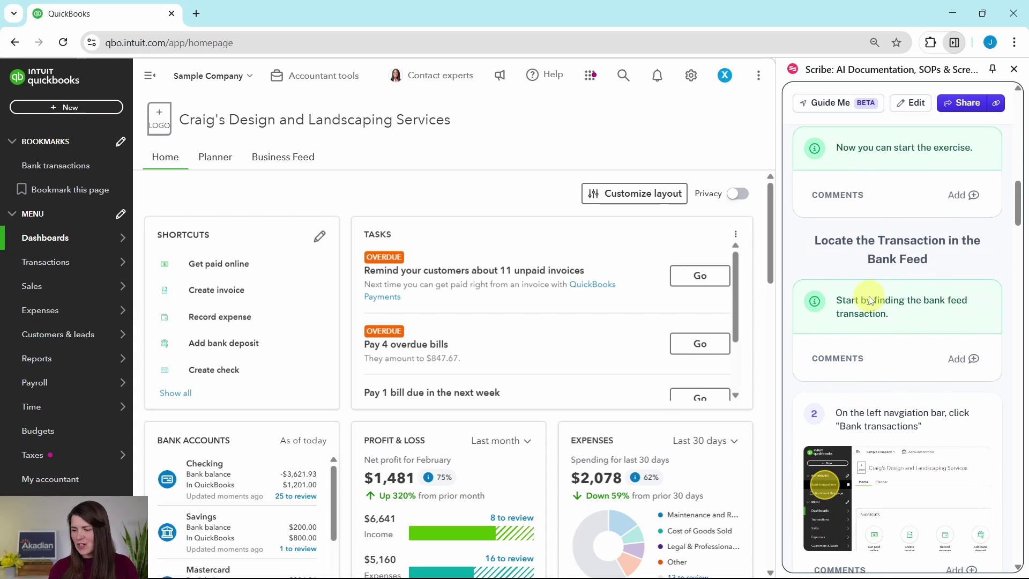
scroll(871, 300, down, 2)
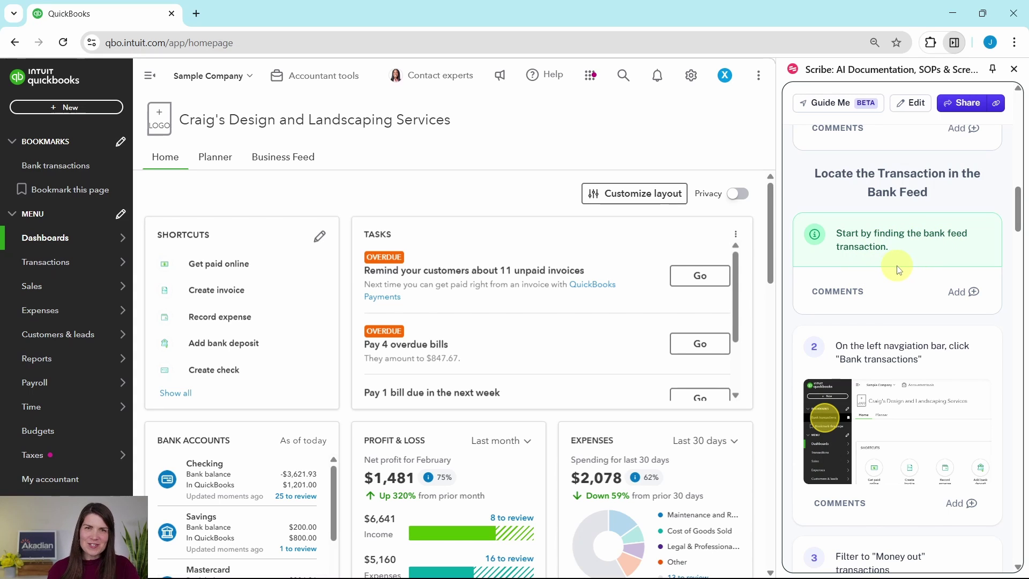
scroll(899, 269, down, 3)
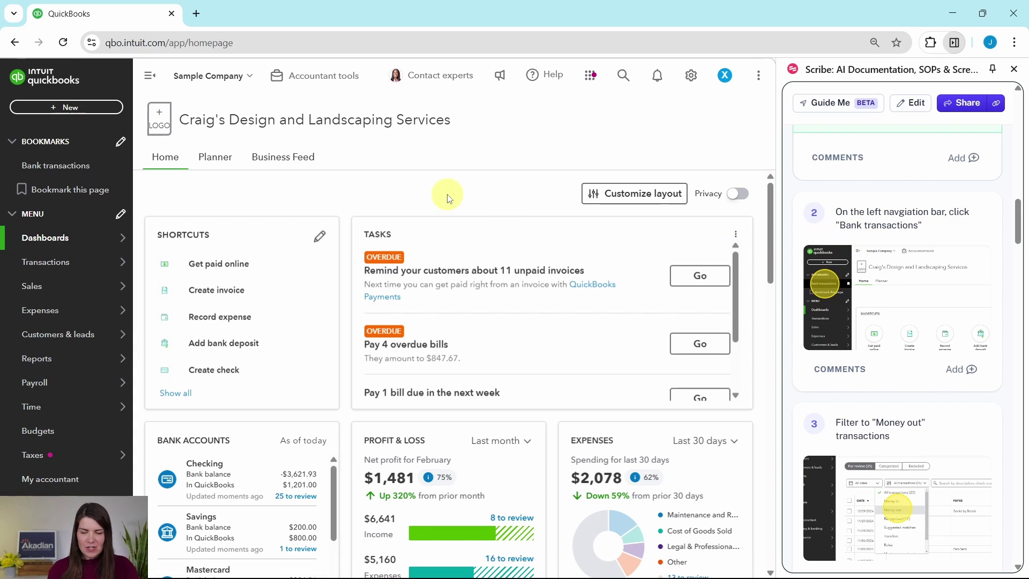
click(53, 171)
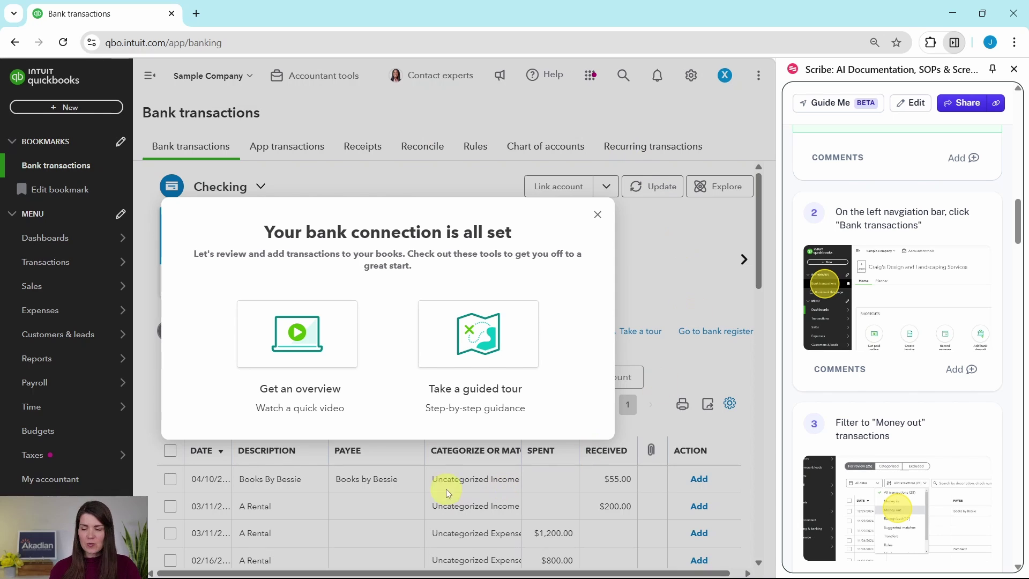
click(600, 217)
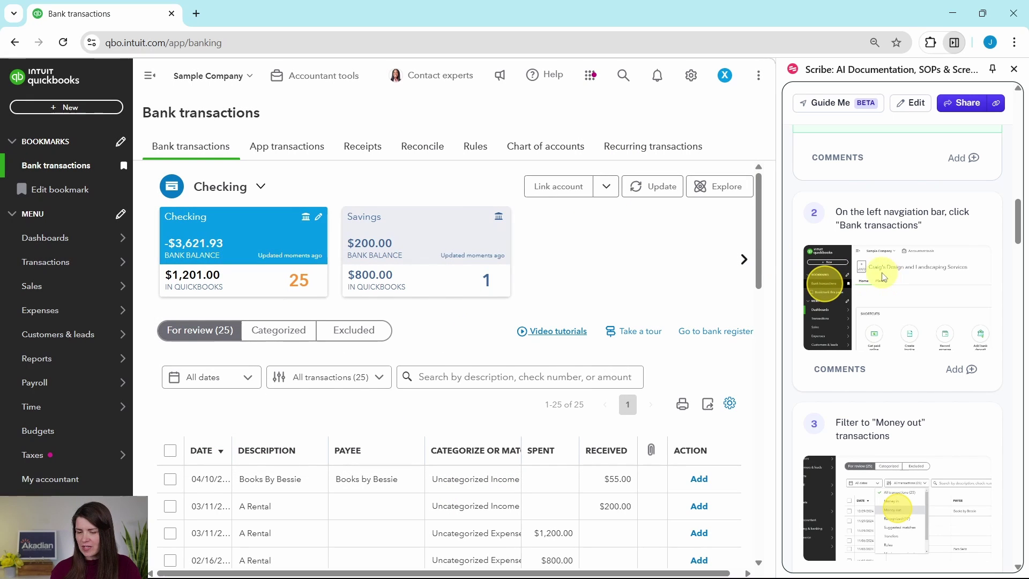
Filter the Checking account's for-review transactions to show only Money out.
scroll(884, 276, down, 1)
scroll(885, 277, down, 3)
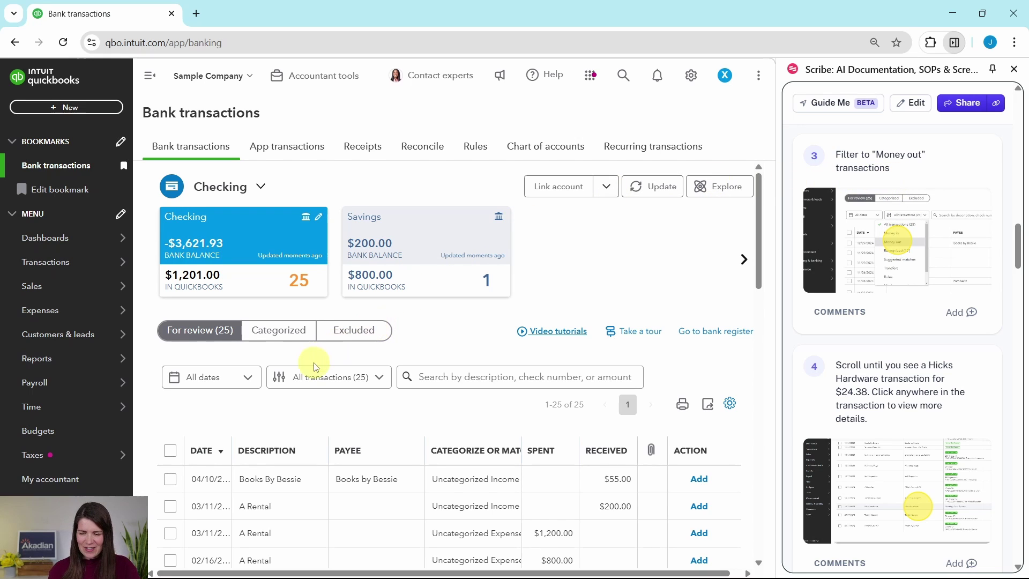
click(338, 385)
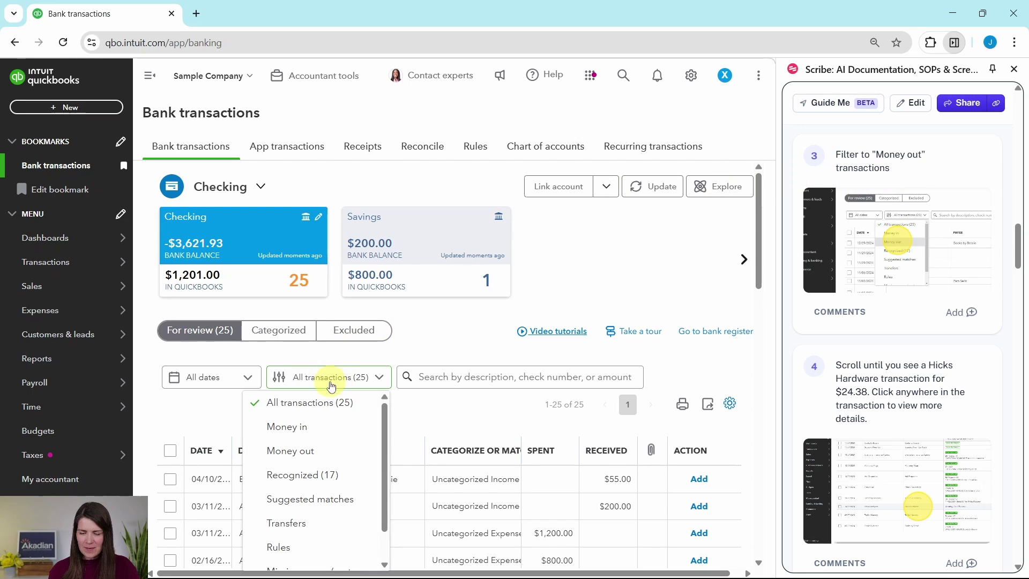
click(291, 456)
Expand the $24.38 Hicks Hardware transaction in the bank feed and review its date, amount and details.
scroll(832, 321, down, 4)
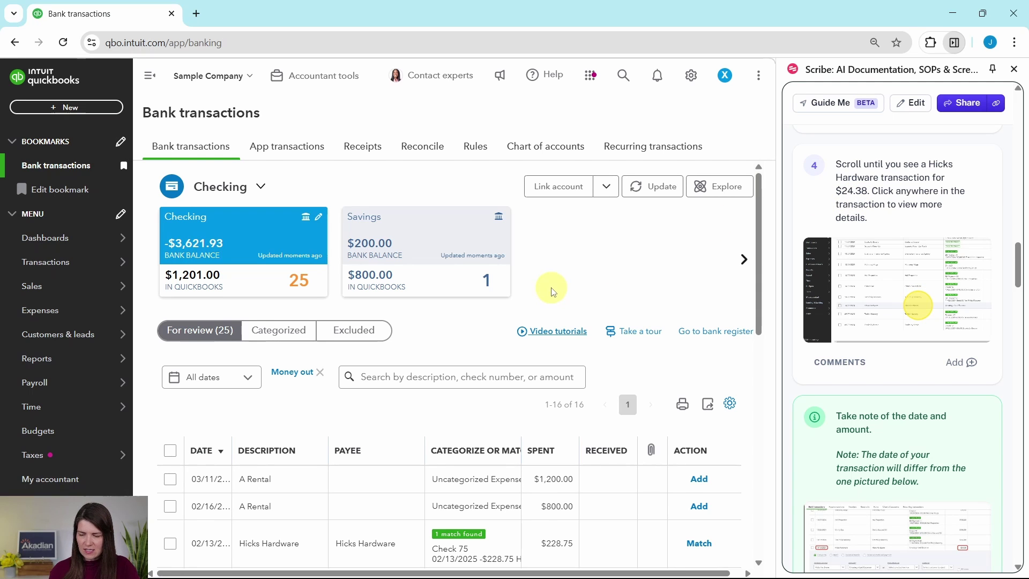
scroll(554, 292, down, 7)
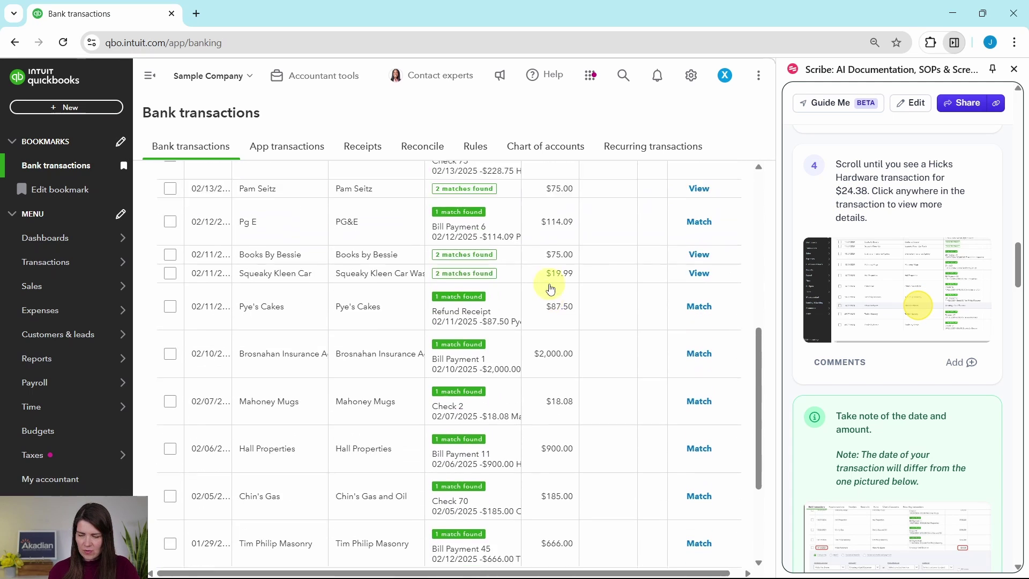
scroll(551, 284, down, 3)
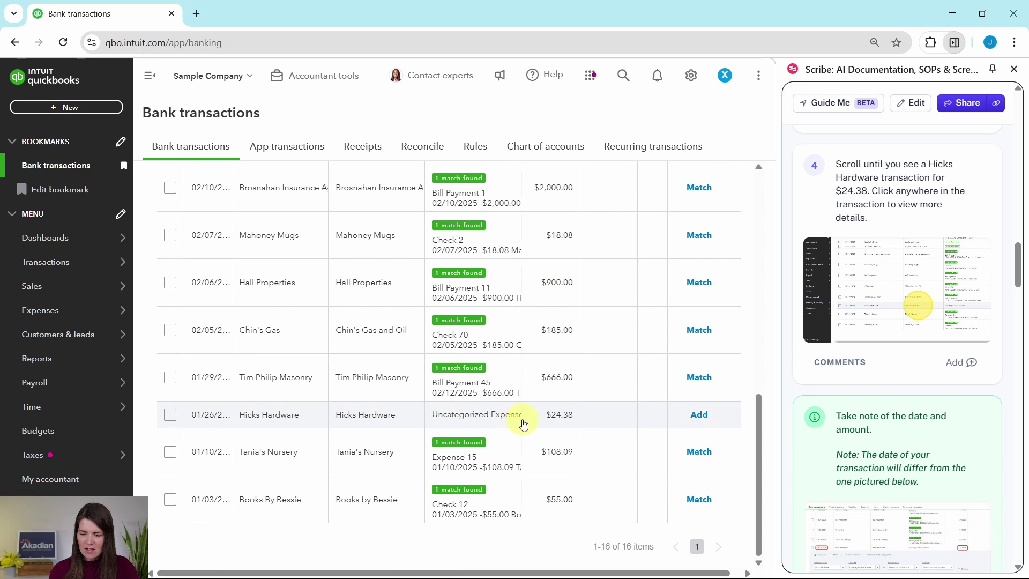
click(283, 423)
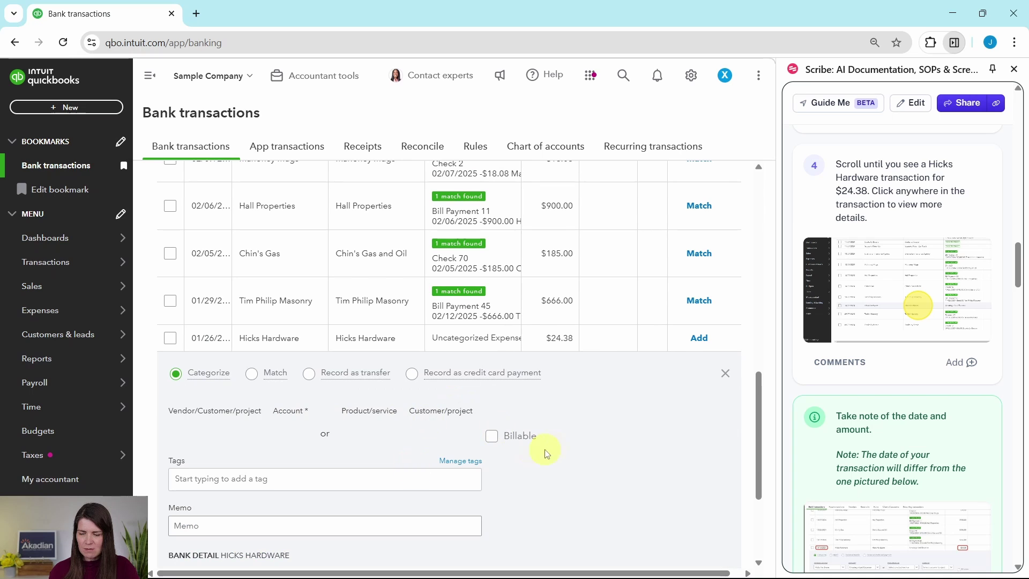
scroll(881, 362, down, 4)
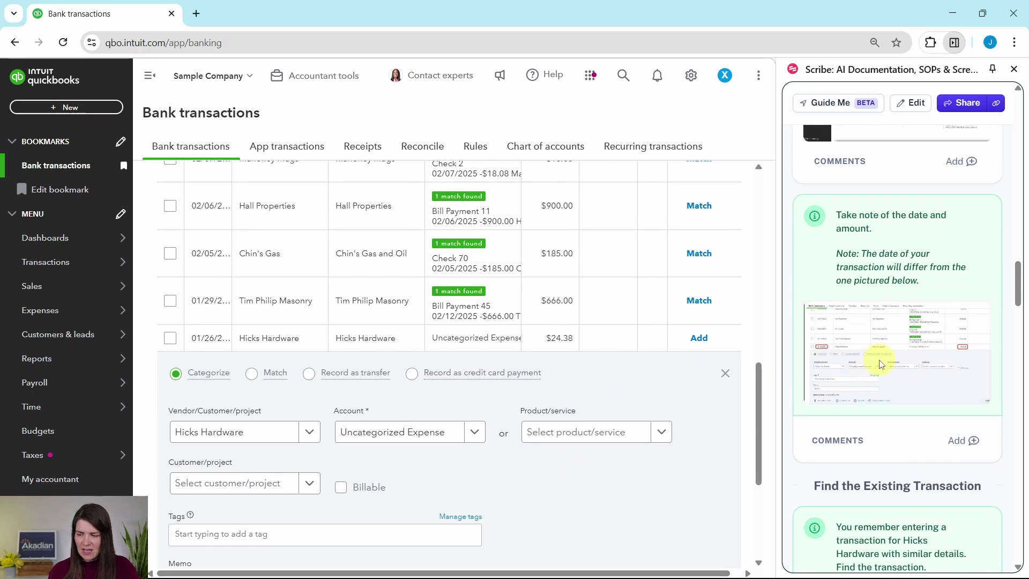
scroll(429, 385, down, 1)
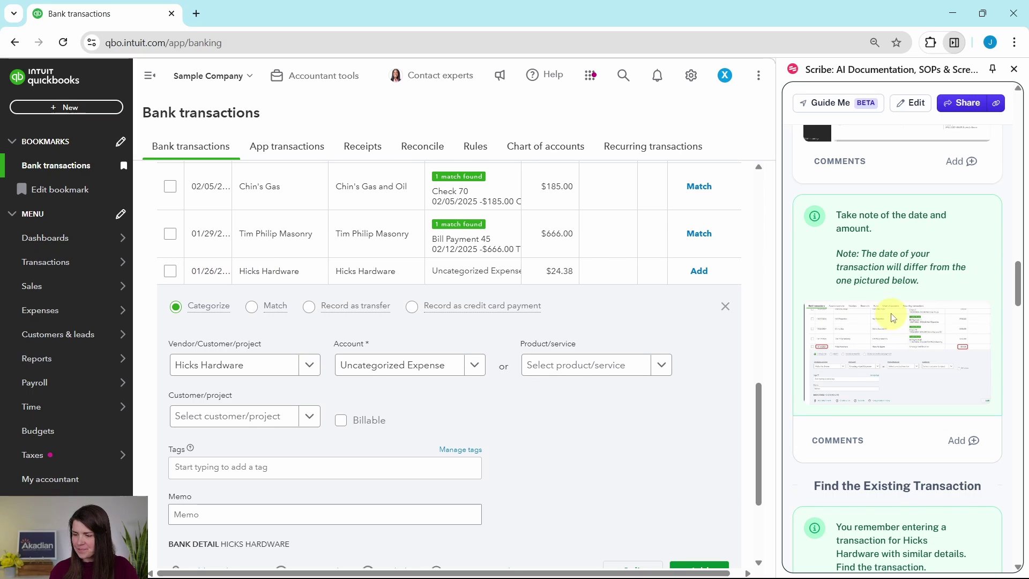
Open the Hicks Hardware record from the vendor list.
scroll(893, 317, down, 6)
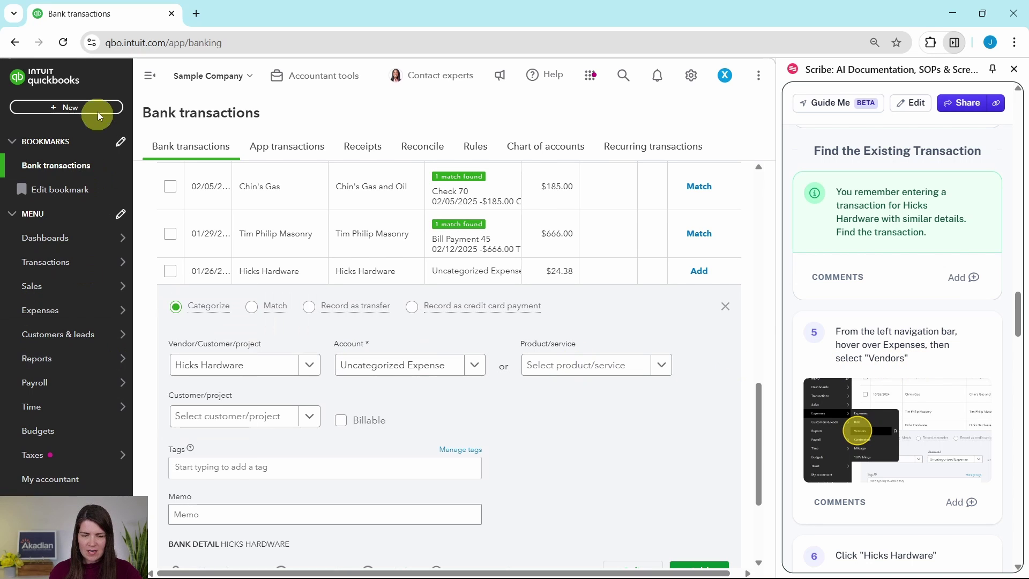
mouse_move(38, 311)
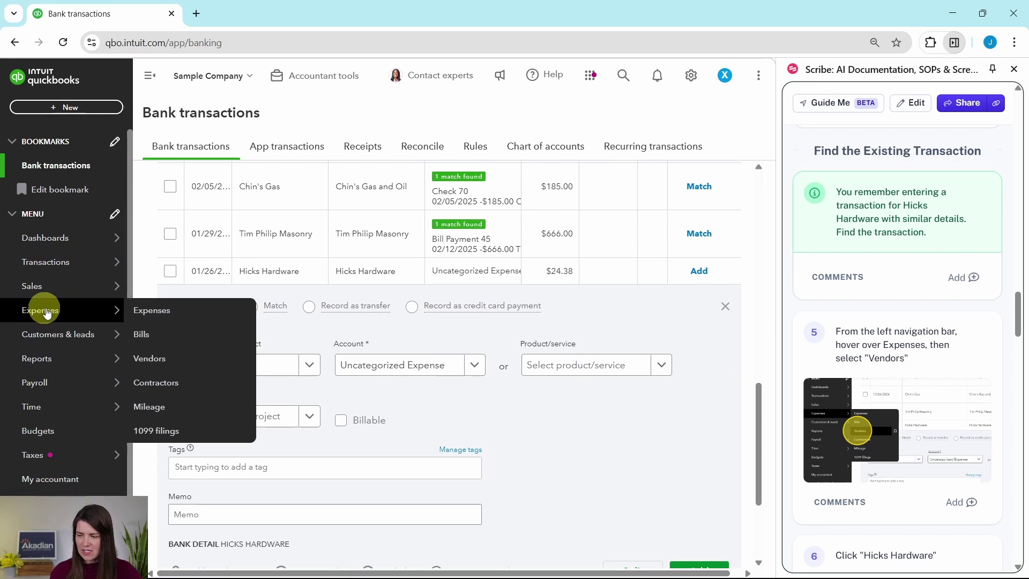
click(150, 363)
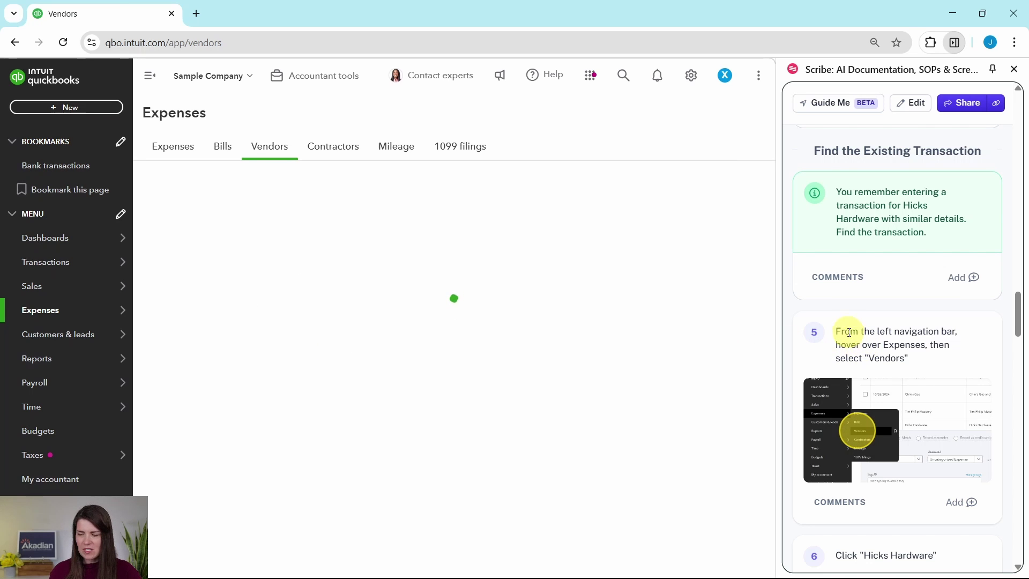
scroll(857, 343, down, 7)
scroll(850, 333, down, 1)
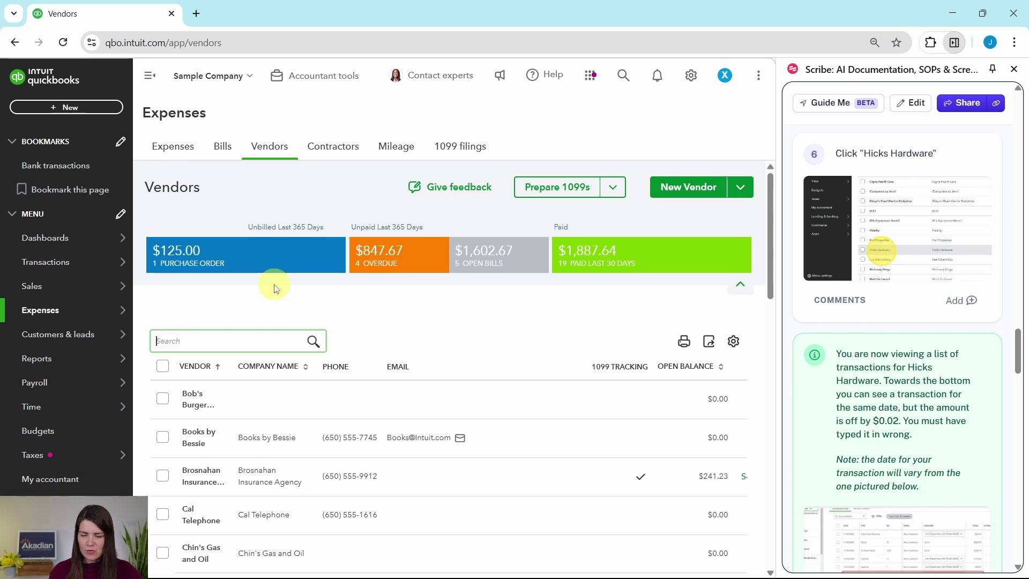
scroll(271, 282, down, 7)
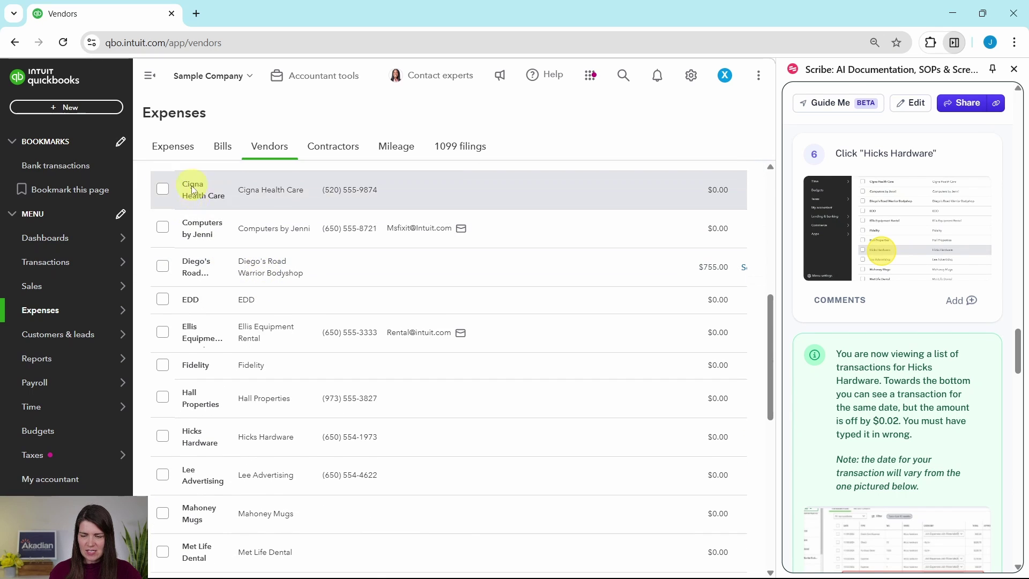
scroll(225, 321, down, 3)
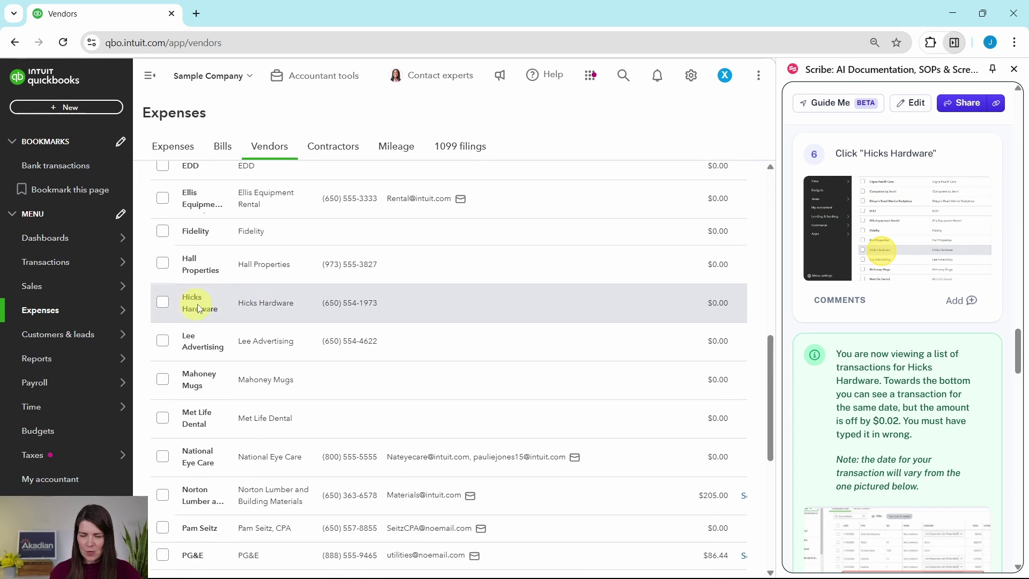
click(334, 306)
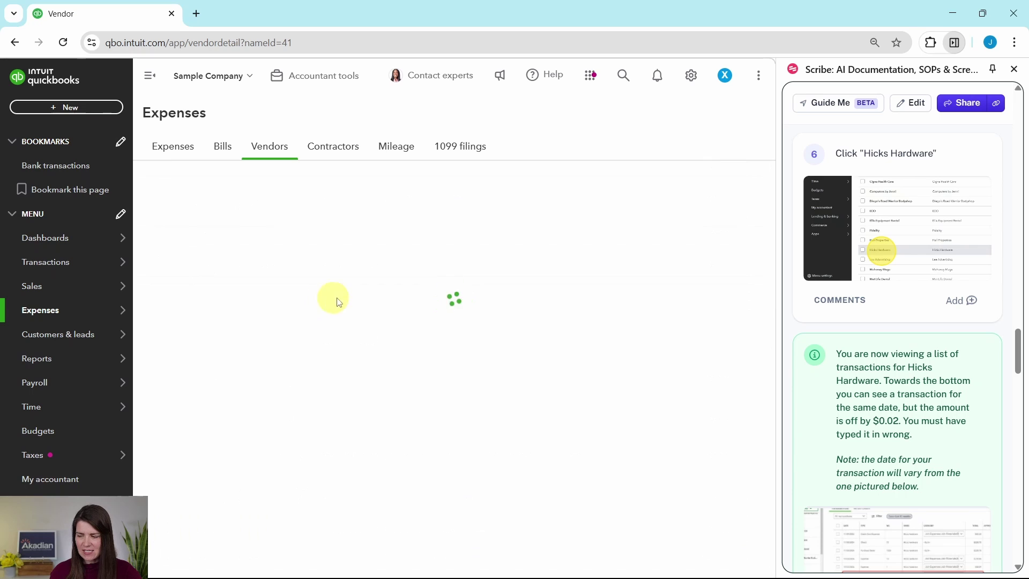
Collapse the vendor list beside the Hicks Hardware record and open its 01/26/2025 expense for editing.
scroll(874, 306, down, 2)
scroll(875, 308, down, 3)
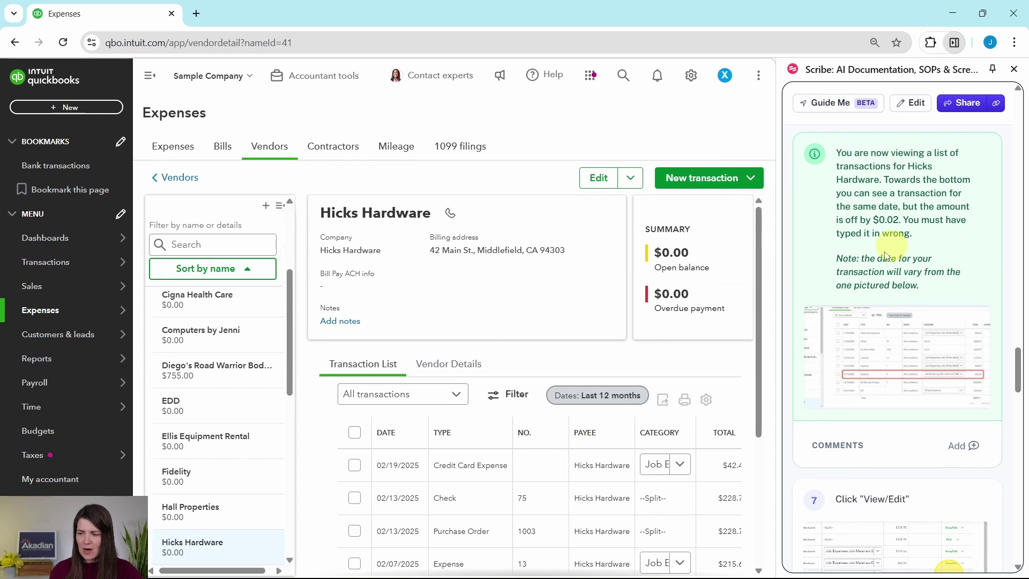
scroll(460, 389, down, 1)
scroll(462, 387, down, 2)
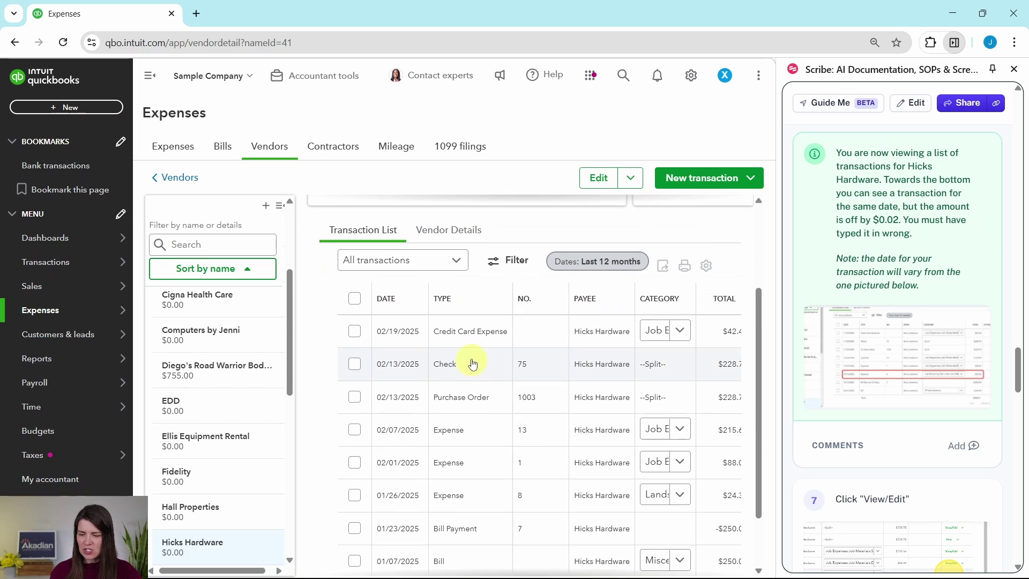
click(280, 206)
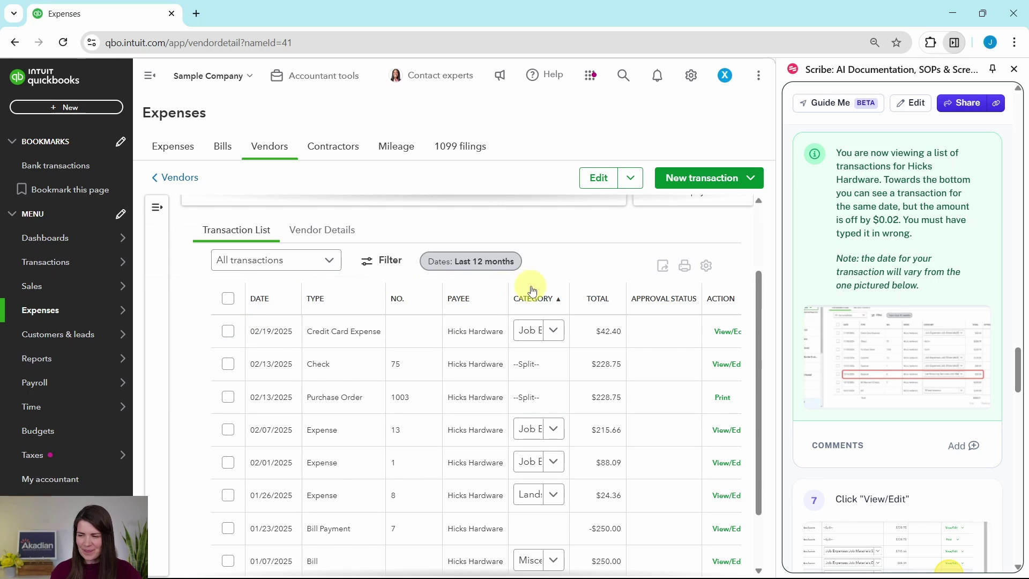
scroll(587, 283, down, 2)
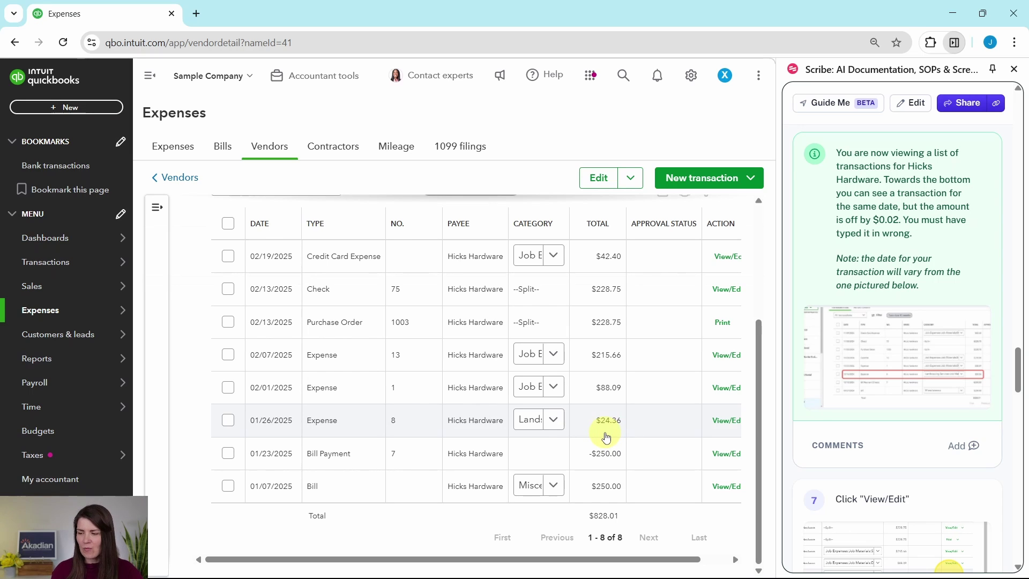
click(728, 423)
Set the amount of the expense's Landscaping Services category line to 24.38, then save and close the expense.
scroll(854, 428, down, 8)
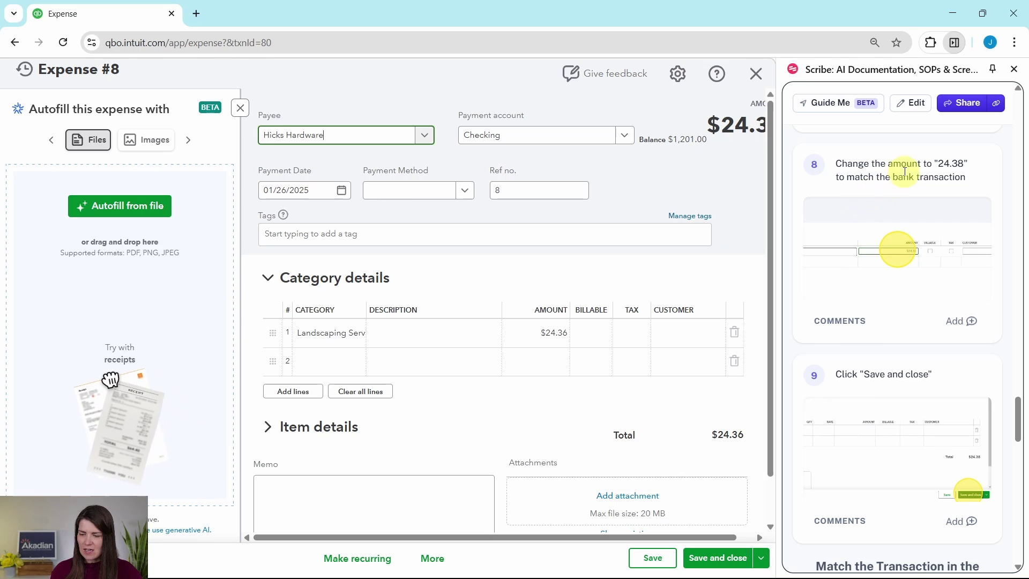
click(552, 333)
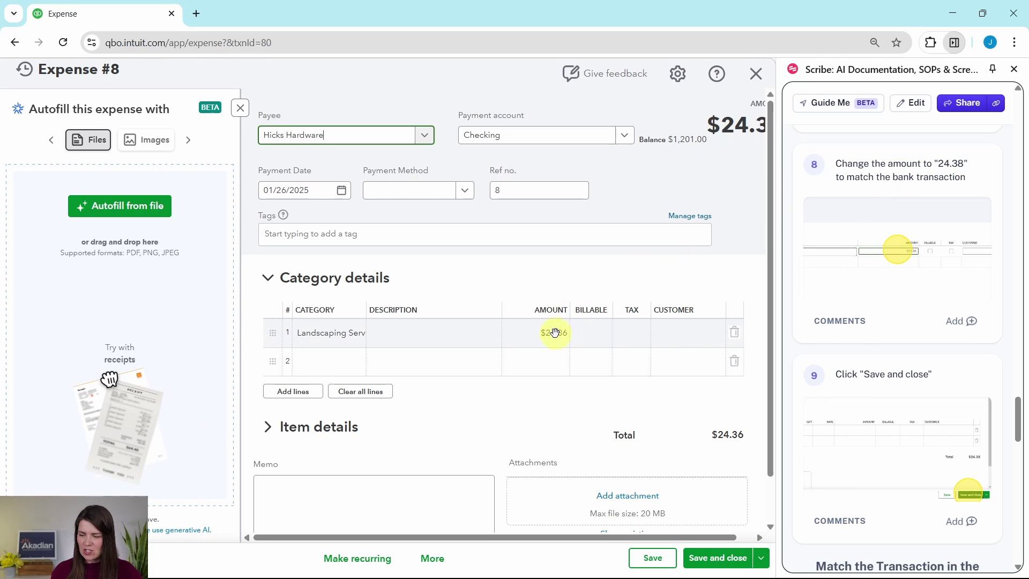
click(563, 335)
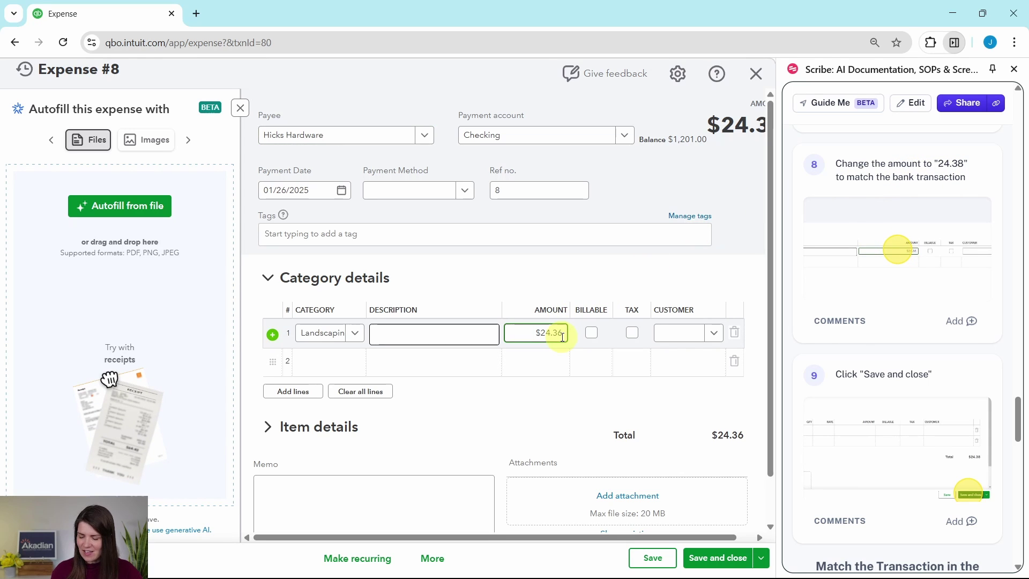
key(BackSpace)
key(BackSpace)
key(BackSpace)
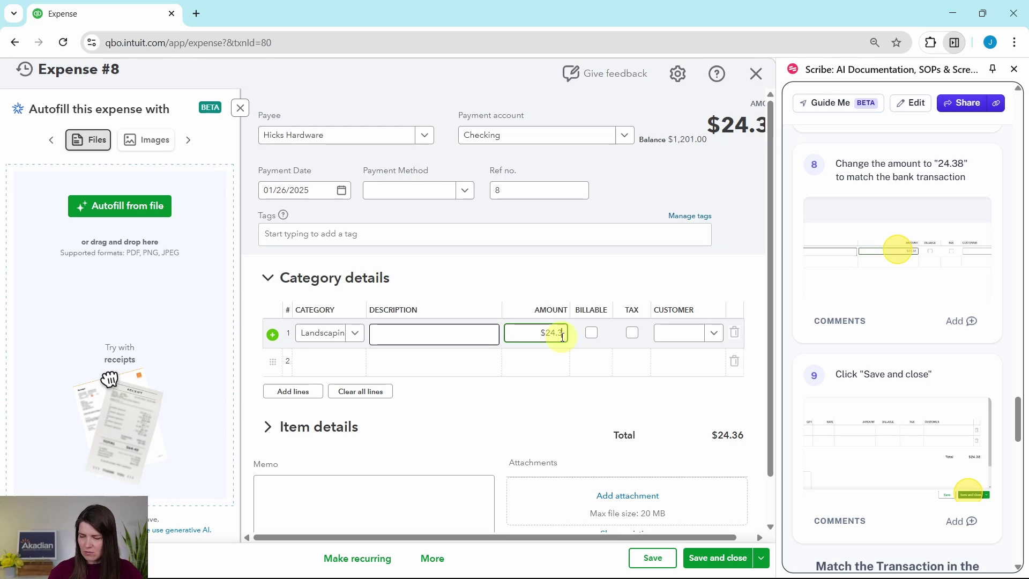
click(747, 210)
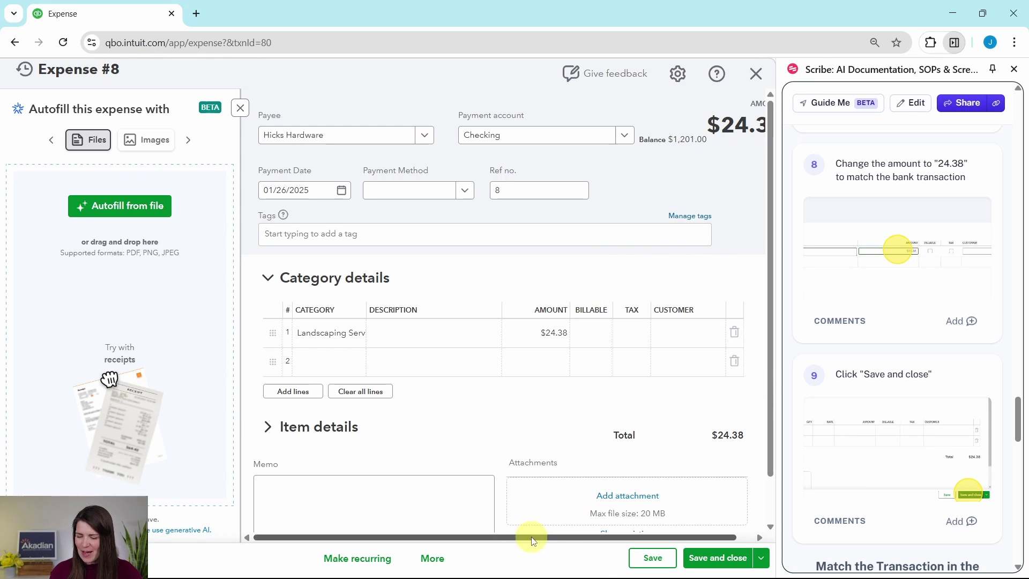
scroll(532, 537, right, 1)
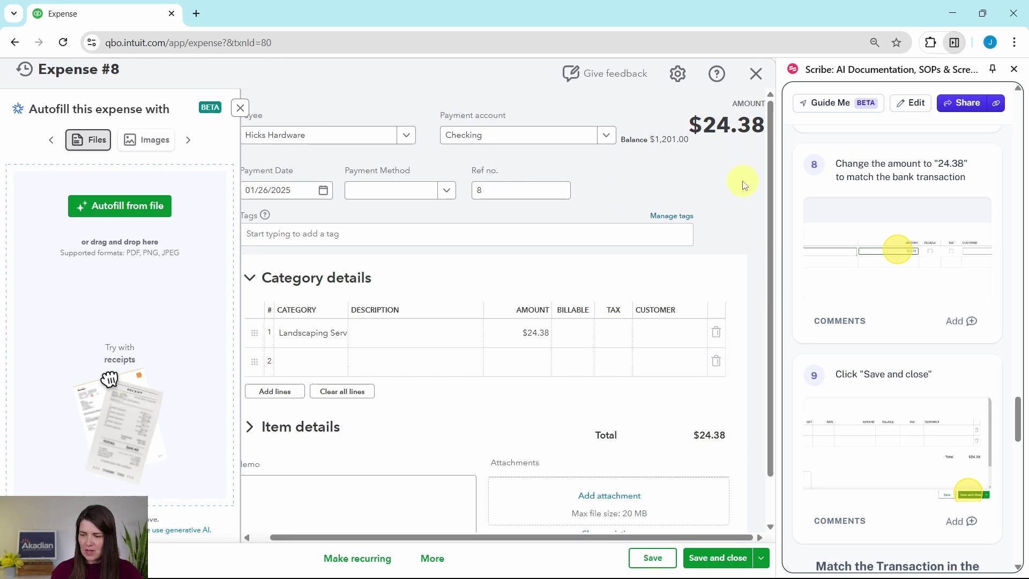
click(718, 560)
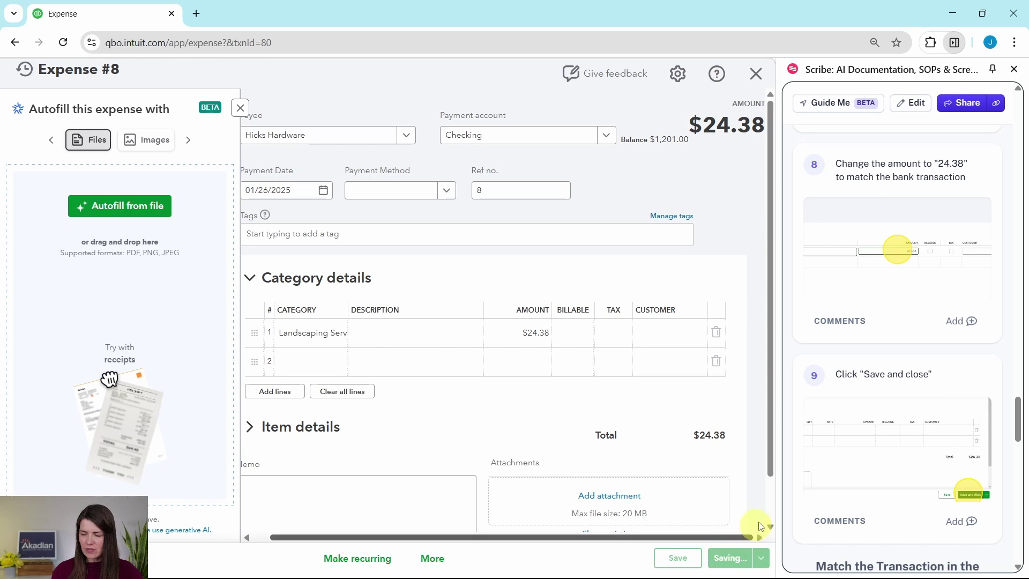
Check the total of the 01/26/2025 expense in the Hicks Hardware transaction list.
scroll(888, 377, down, 7)
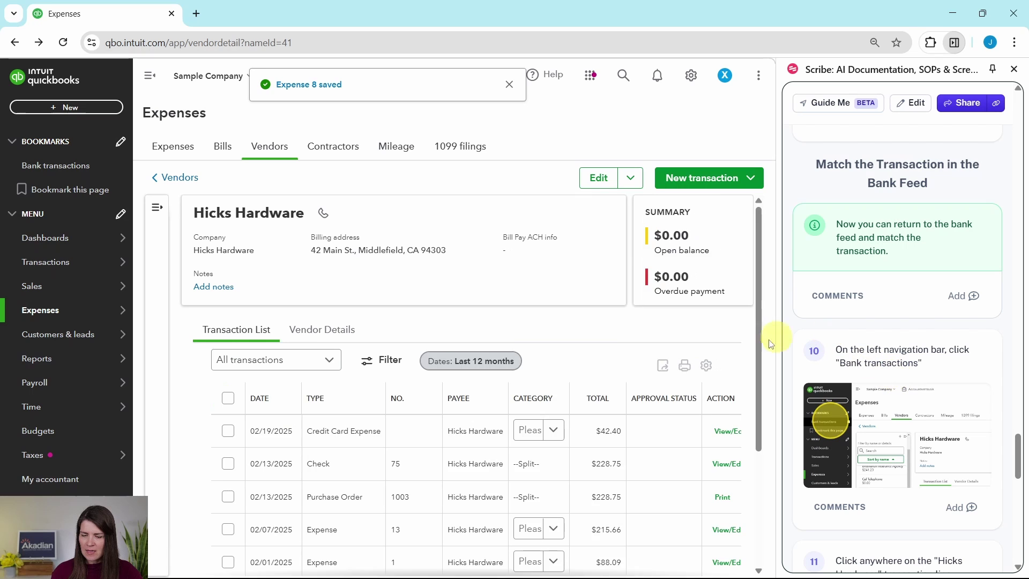
scroll(695, 359, down, 1)
scroll(692, 354, down, 2)
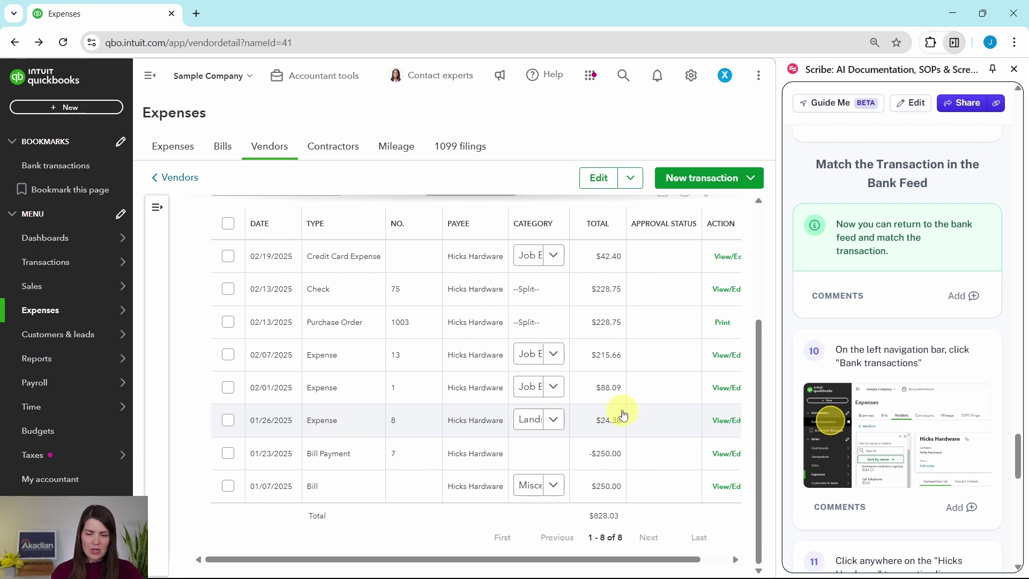
Return to the bank feed to see the Checking account's transactions awaiting review.
click(32, 169)
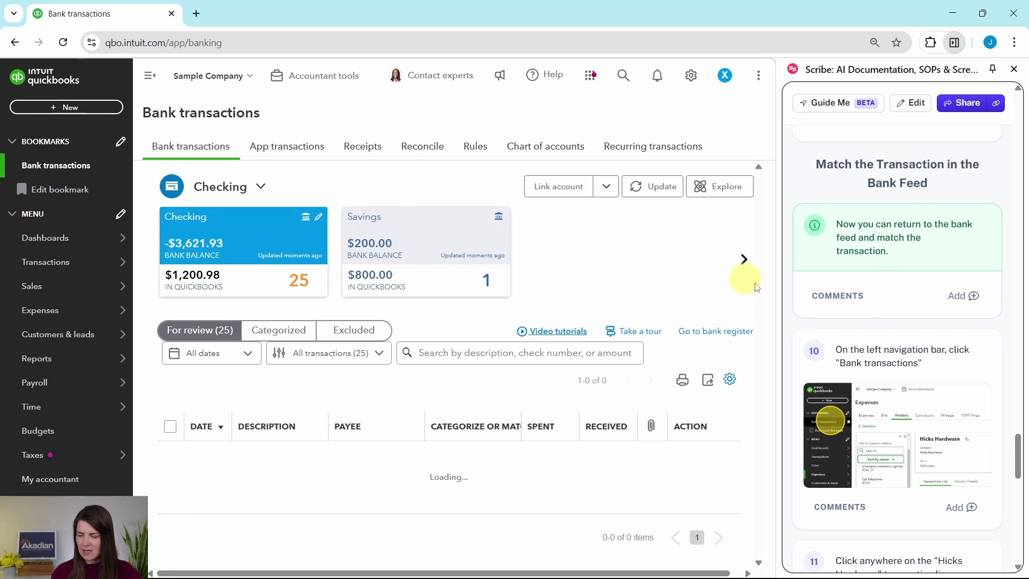
scroll(865, 328, down, 7)
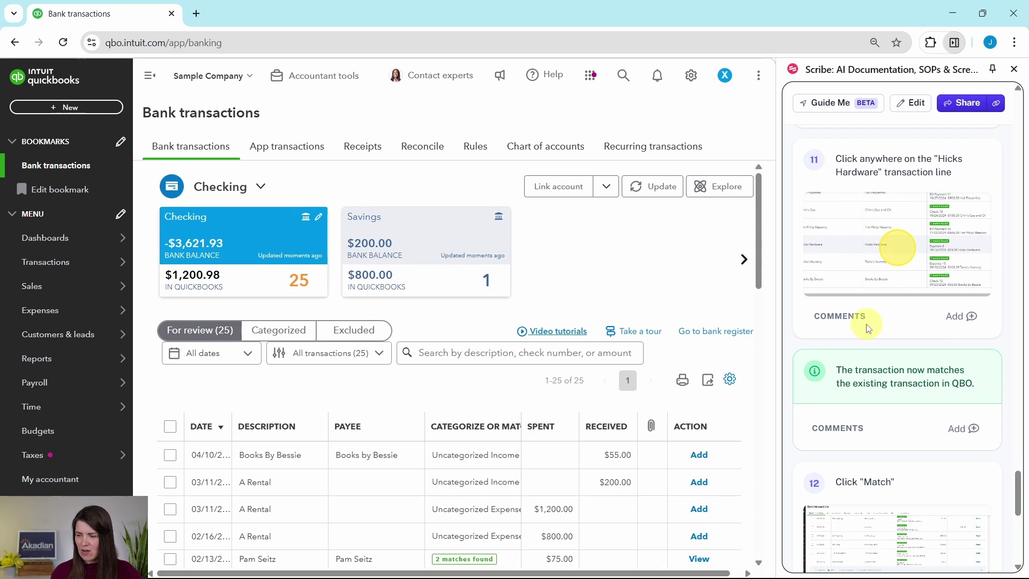
click(426, 352)
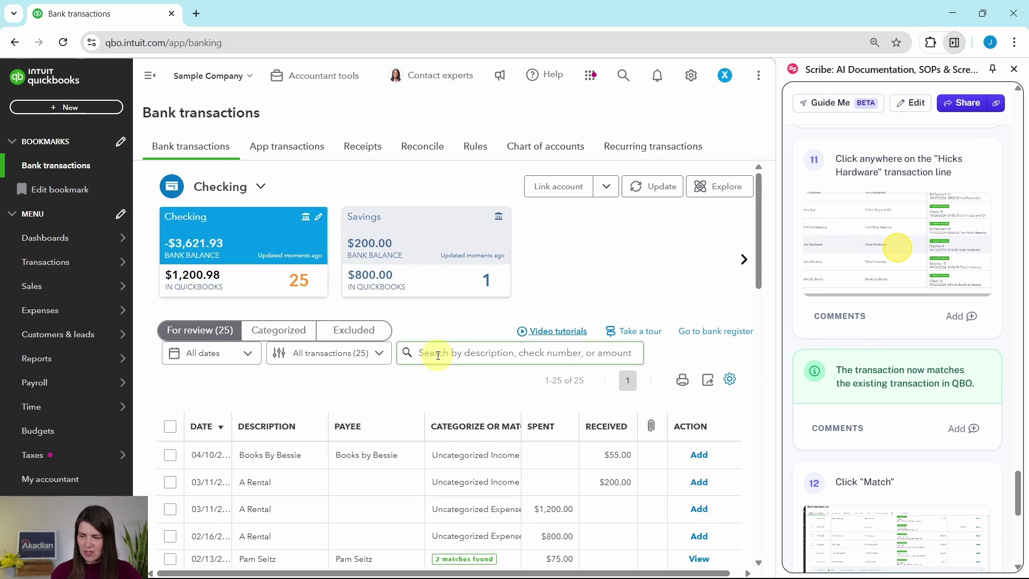
Expand the 01/26/2025 Hicks Hardware bank transaction for $24.38 and match it to the suggested Expense 8.
scroll(416, 368, down, 3)
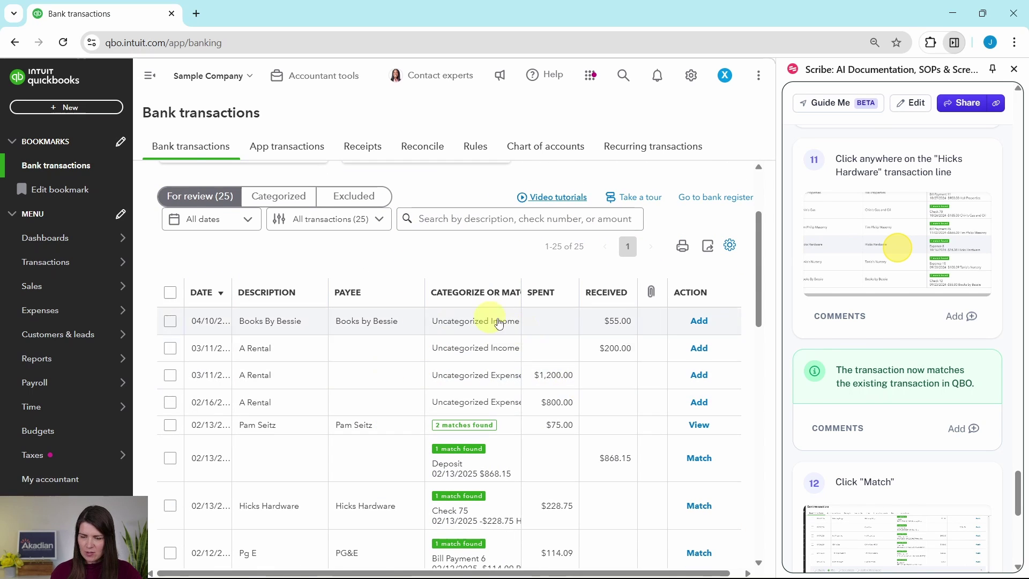
scroll(432, 274, down, 5)
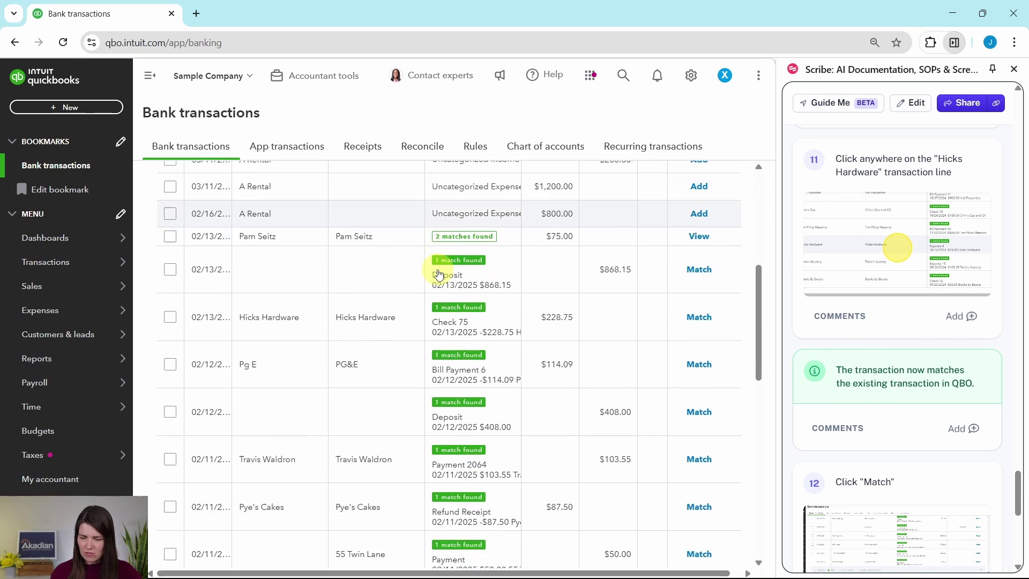
scroll(432, 274, down, 6)
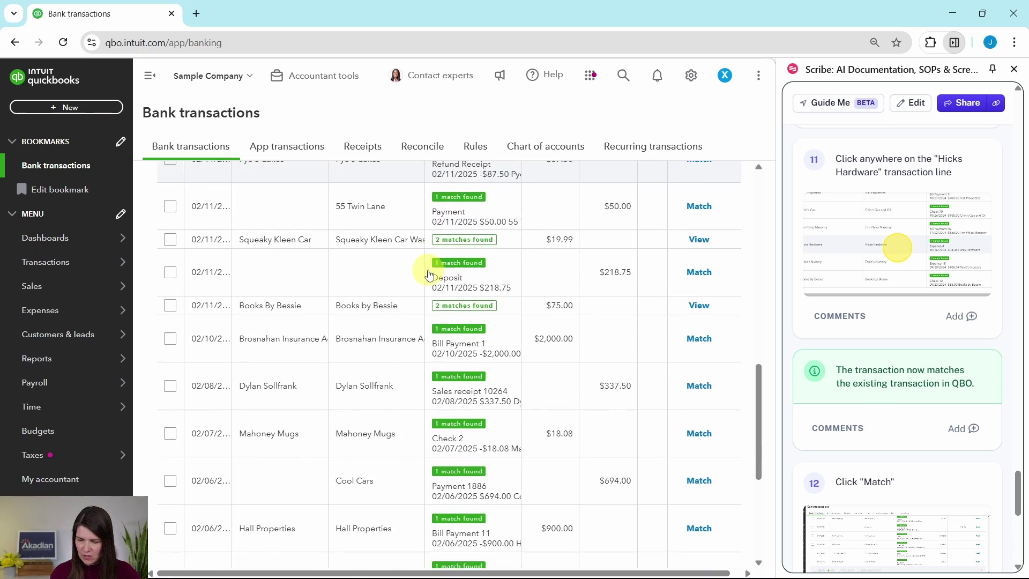
scroll(429, 276, down, 4)
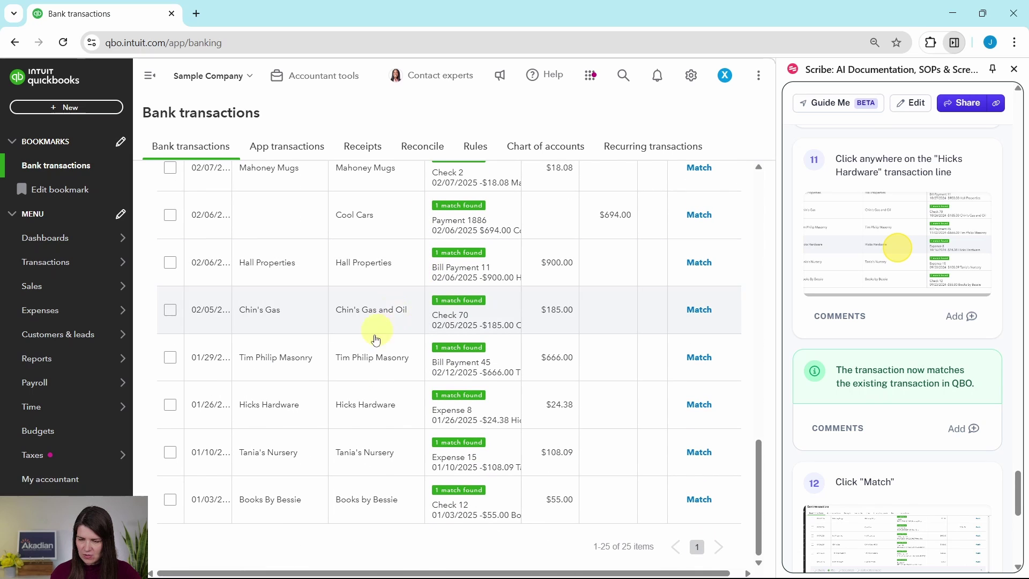
click(356, 403)
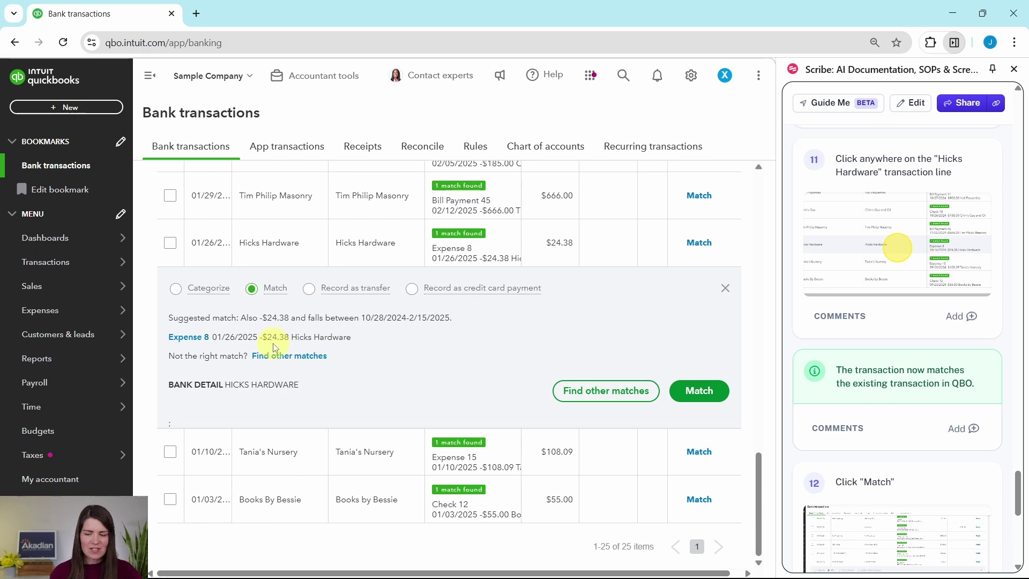
scroll(861, 349, down, 5)
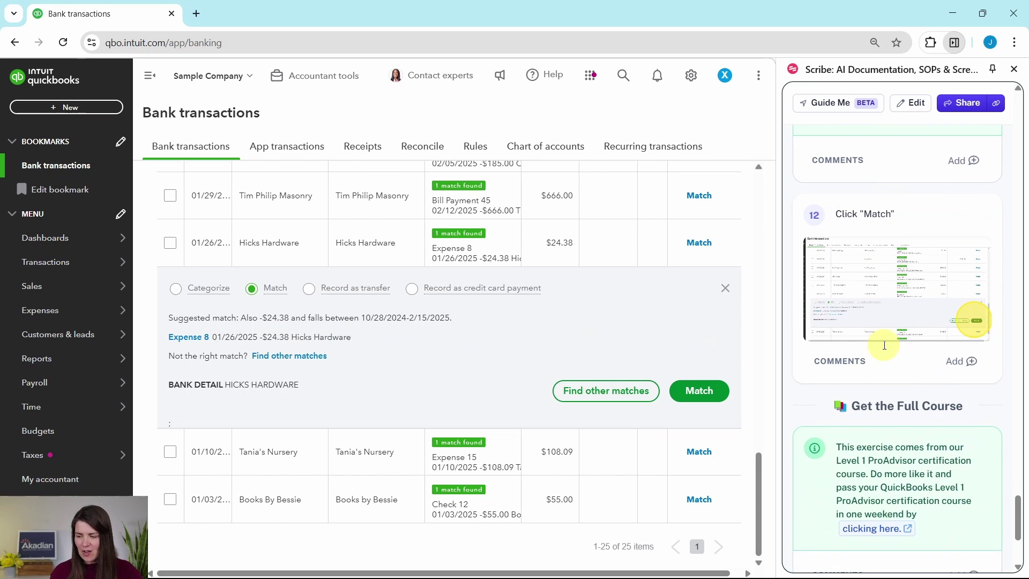
click(698, 392)
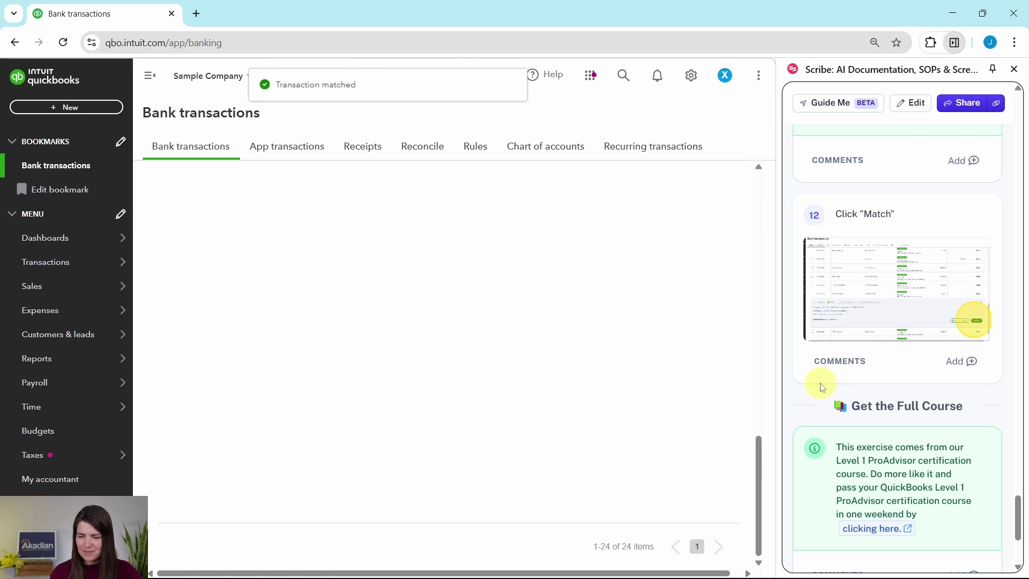